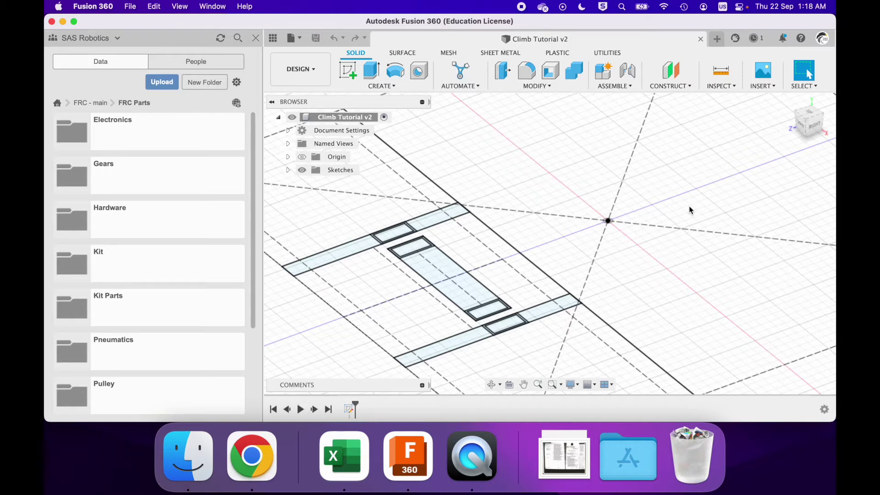
scroll(691, 210, left, 3)
scroll(690, 210, down, 2)
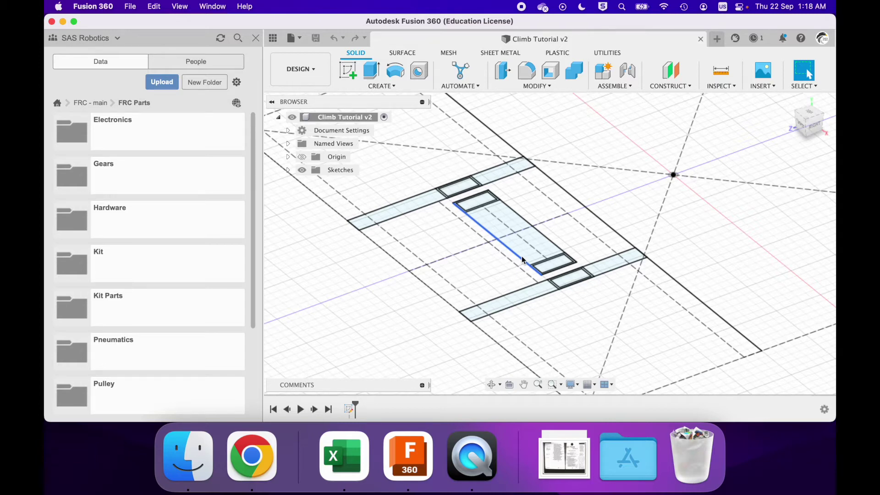
click(386, 86)
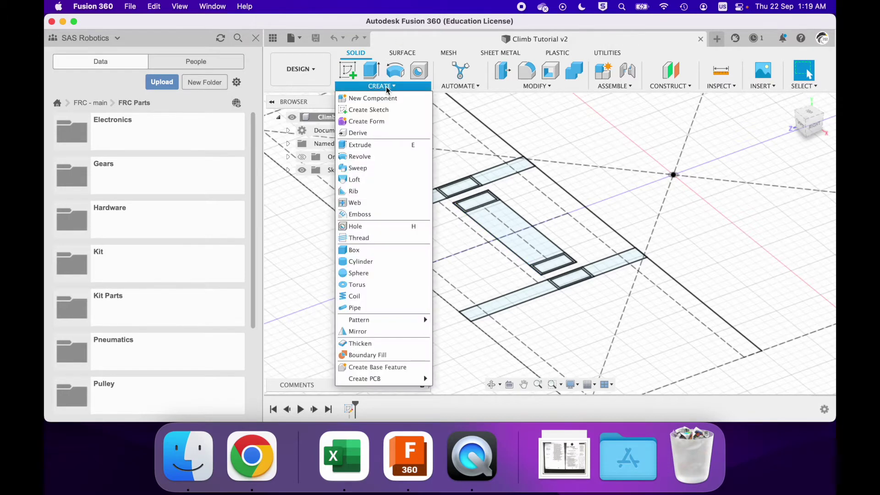
click(386, 87)
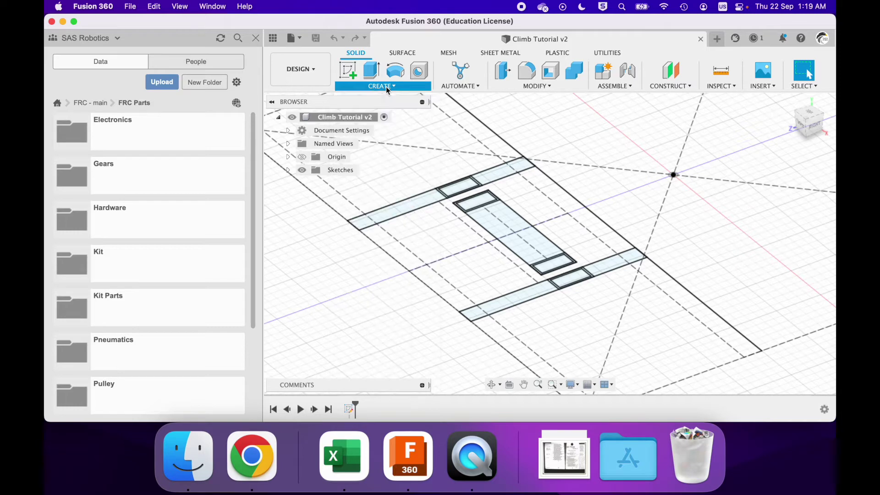
Step: Examine the central sketch profile and measure the distance between the matching short edges of the rectangles on the two crossbars
scroll(563, 230, up, 5)
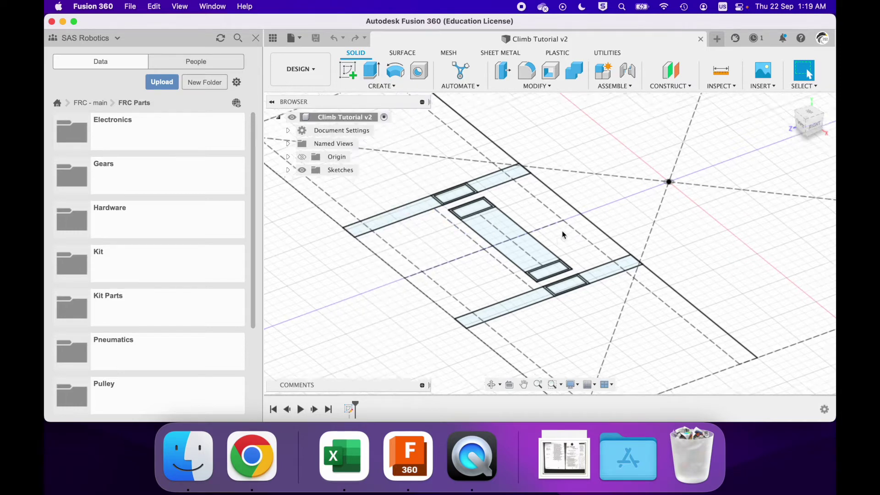
scroll(562, 230, left, 3)
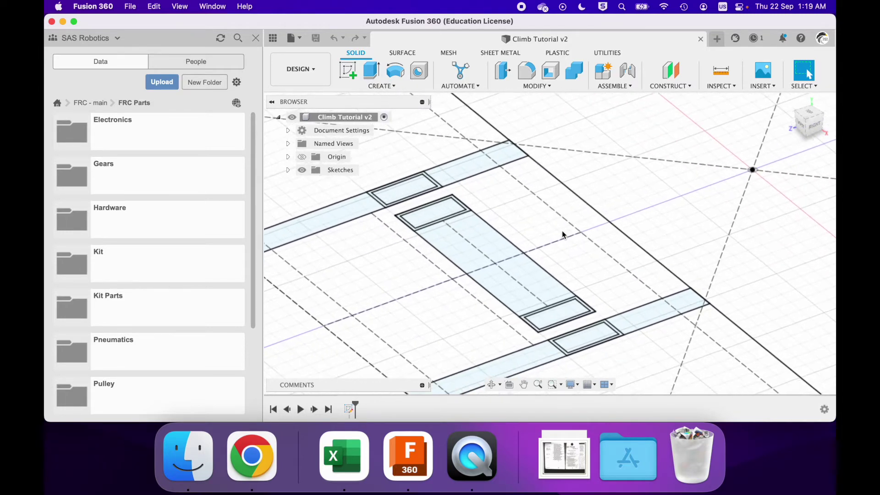
click(533, 265)
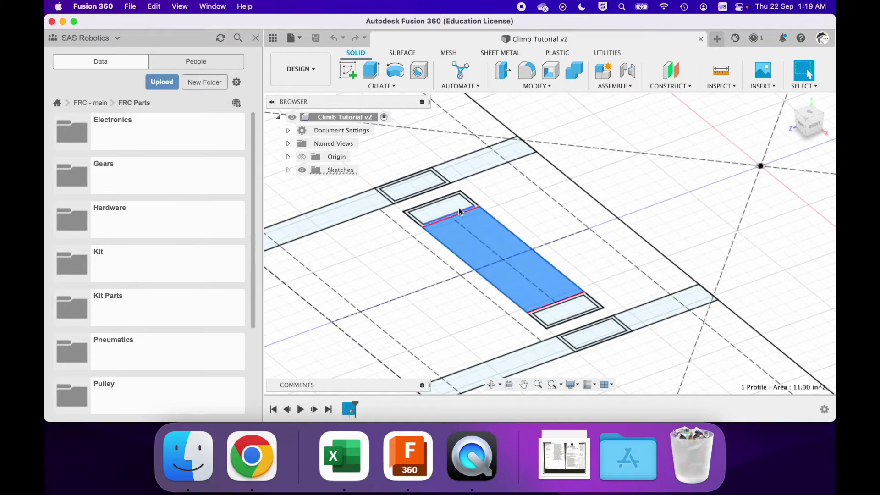
click(474, 204)
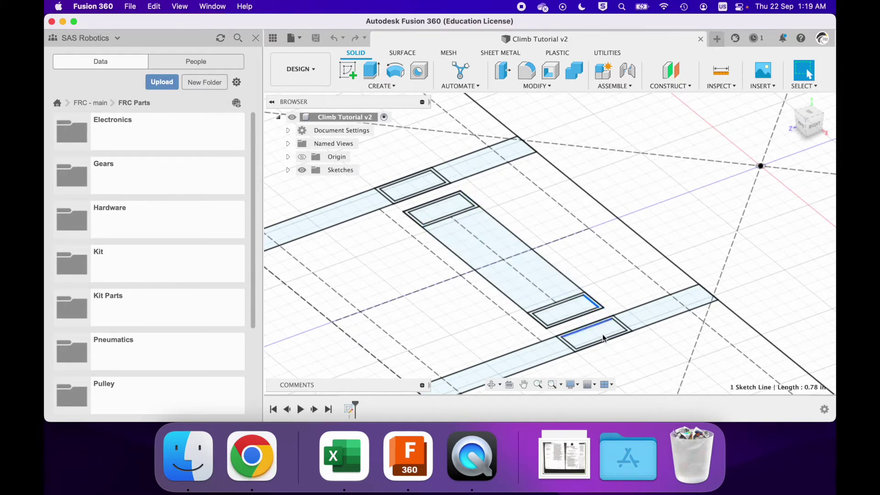
click(620, 324)
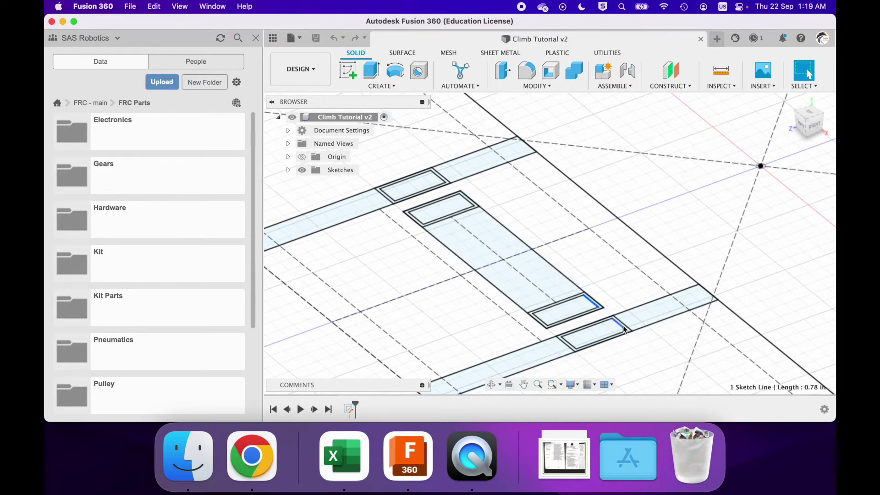
shift+click(440, 177)
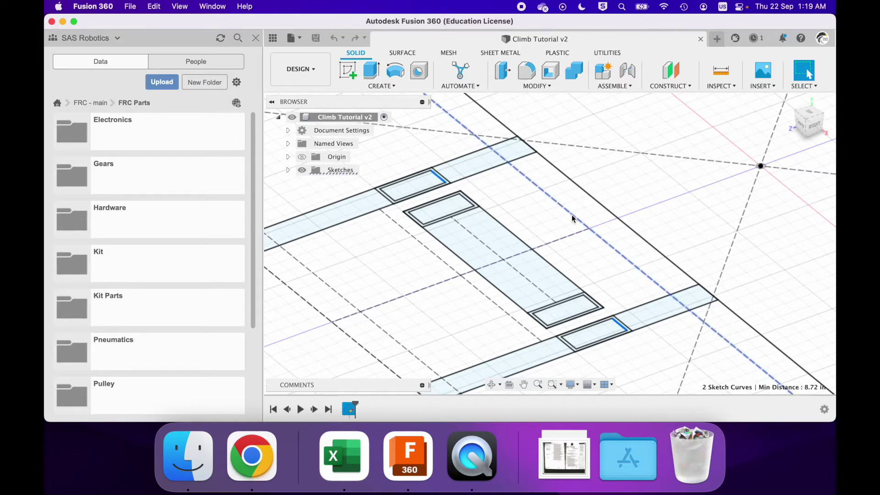
scroll(615, 289, down, 3)
scroll(615, 289, up, 3)
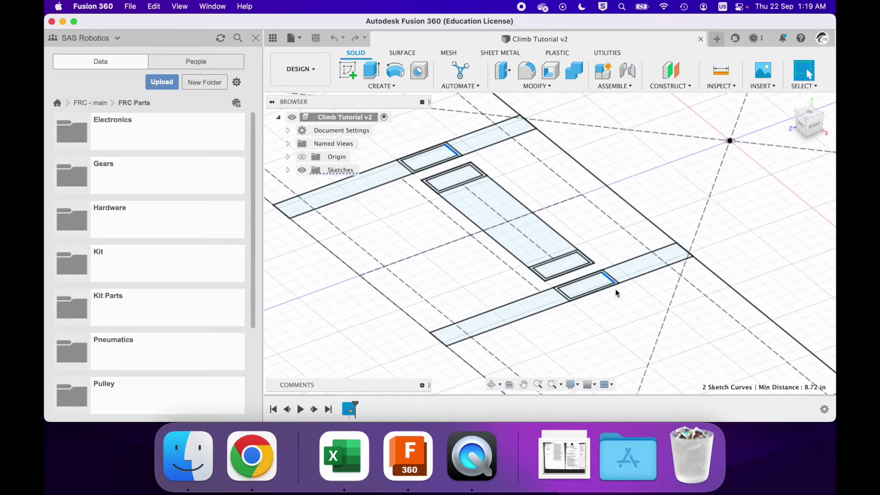
click(626, 306)
scroll(627, 317, up, 2)
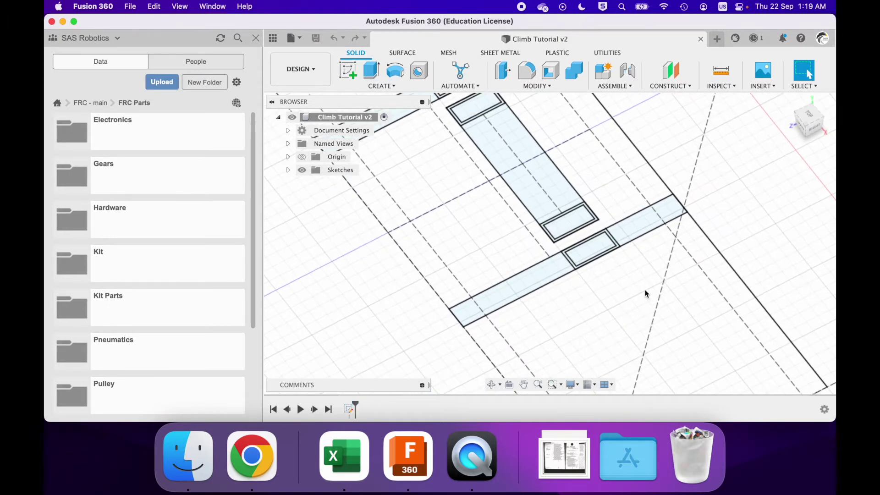
scroll(645, 293, down, 5)
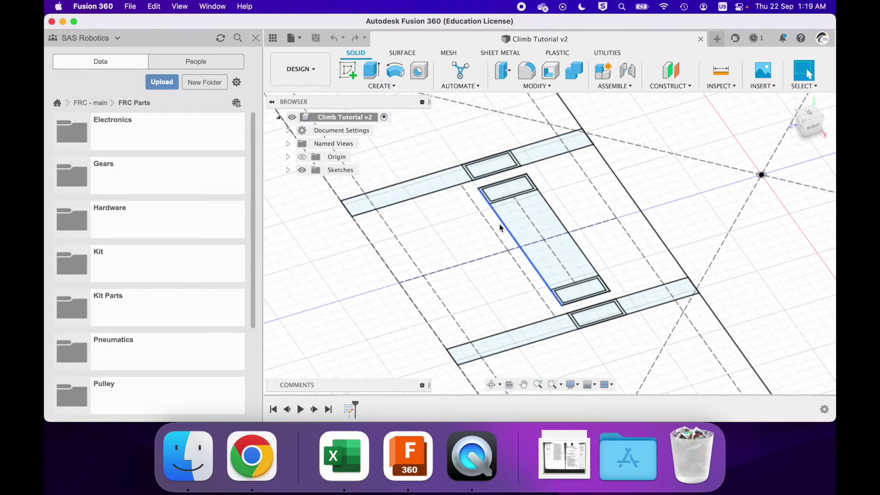
shift+scroll(499, 225, down, 5)
shift+scroll(500, 227, down, 5)
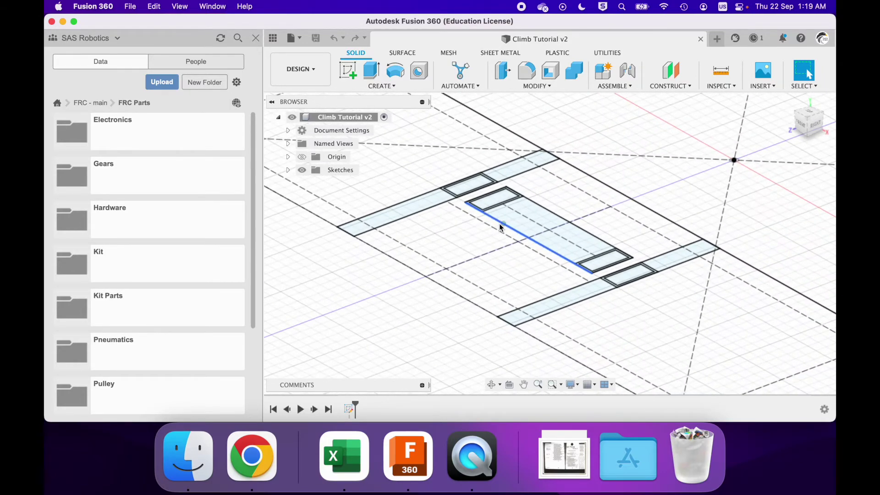
scroll(499, 223, up, 3)
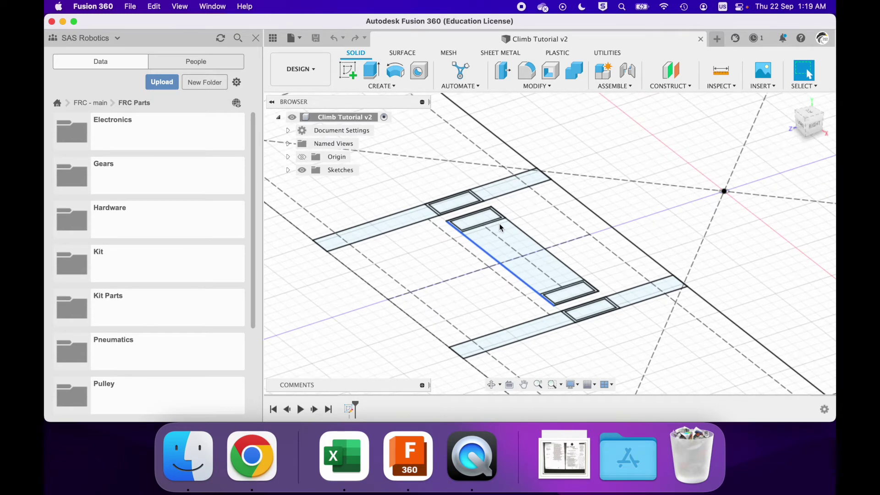
scroll(499, 223, up, 3)
scroll(500, 224, up, 1)
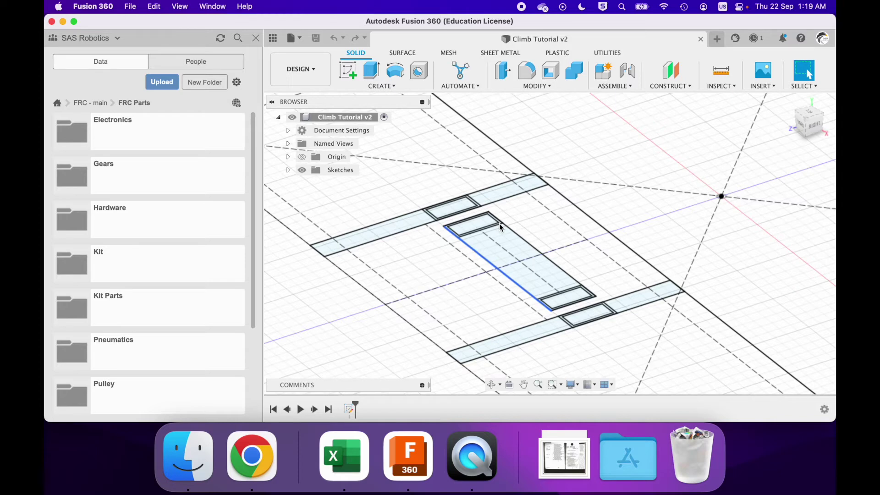
Step: Create an internal standard component named Structure in the assembly, and make the top-level Climb Tutorial assembly active again
click(380, 86)
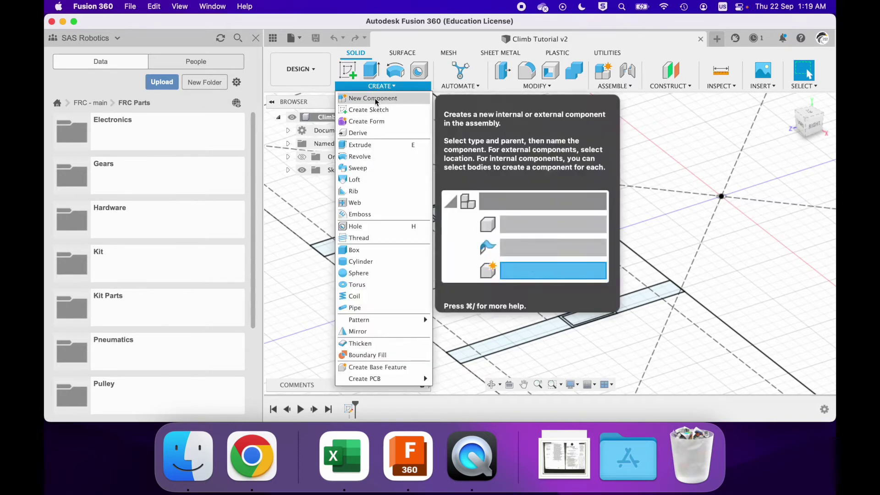
click(376, 99)
click(734, 218)
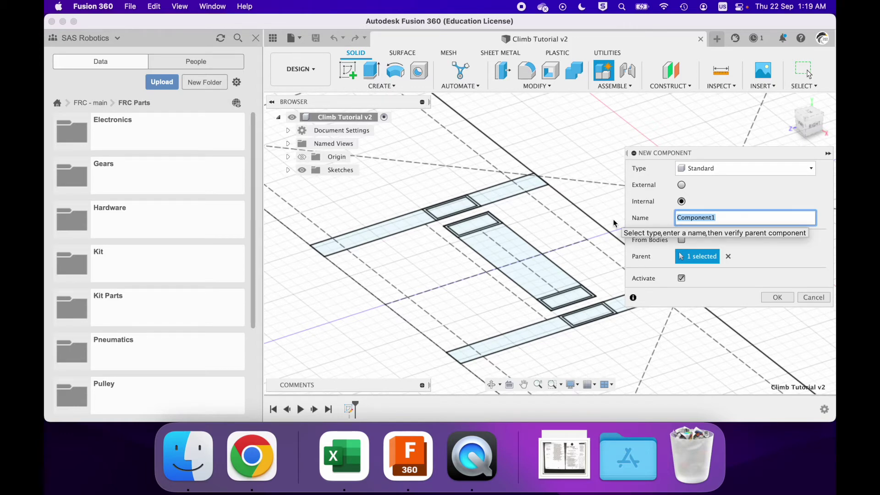
text(Structure)
key(Return)
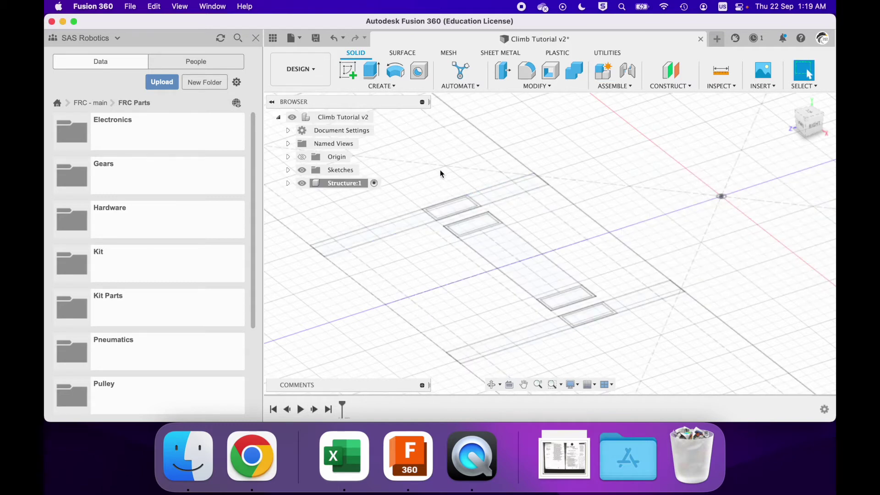
click(393, 118)
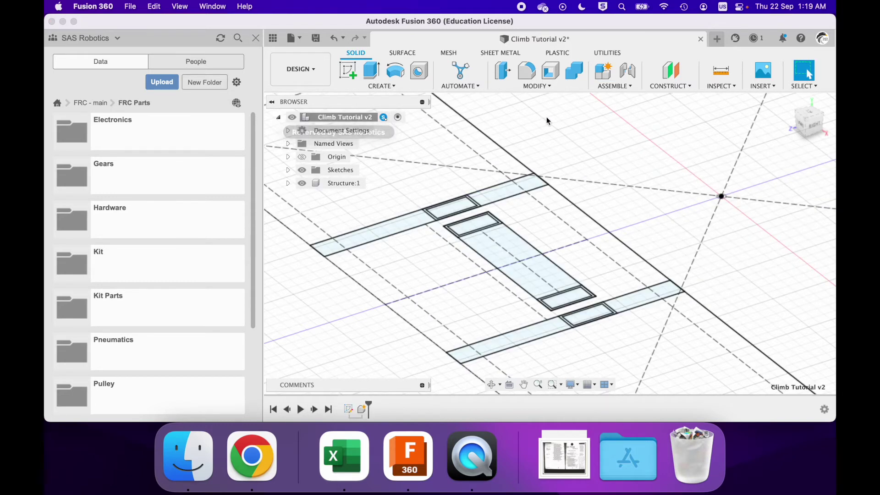
Step: Create an internal standard component named Linear Arm at the top level, and reactivate the top-level assembly
click(411, 87)
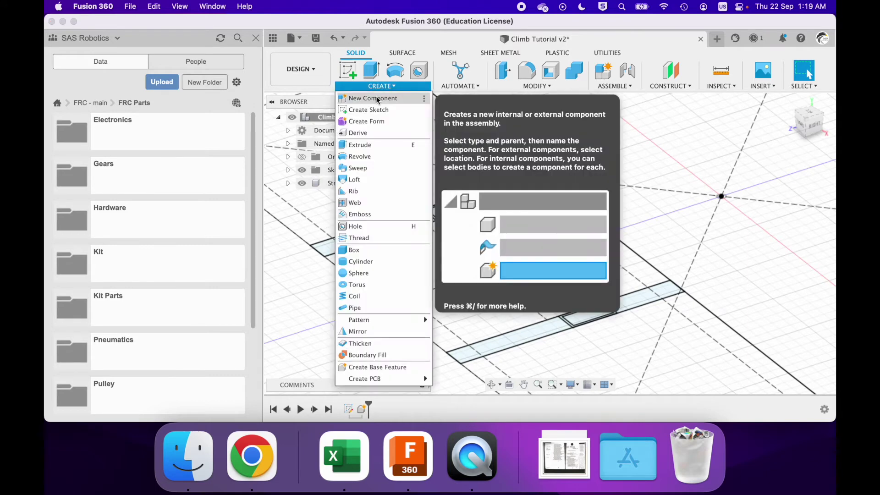
click(369, 98)
click(733, 217)
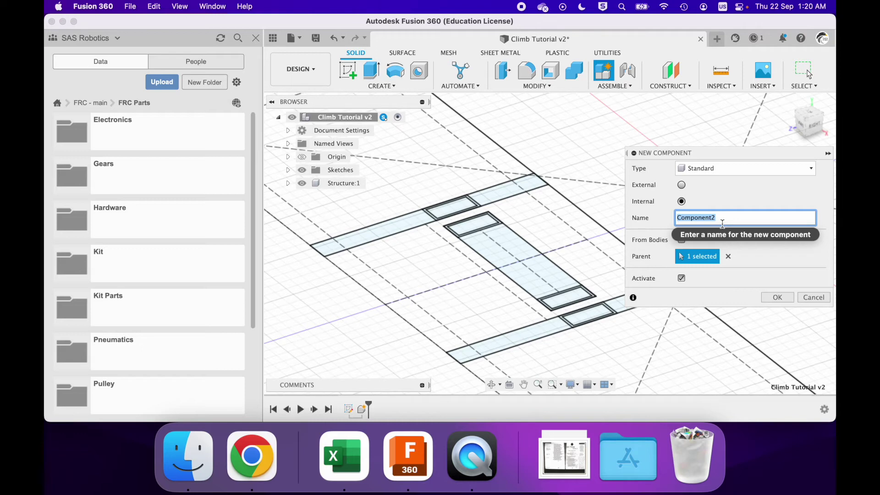
text(Arm)
key(BackSpace)
key(BackSpace)
key(BackSpace)
key(BackSpace)
text(Linear Arm)
key(Return)
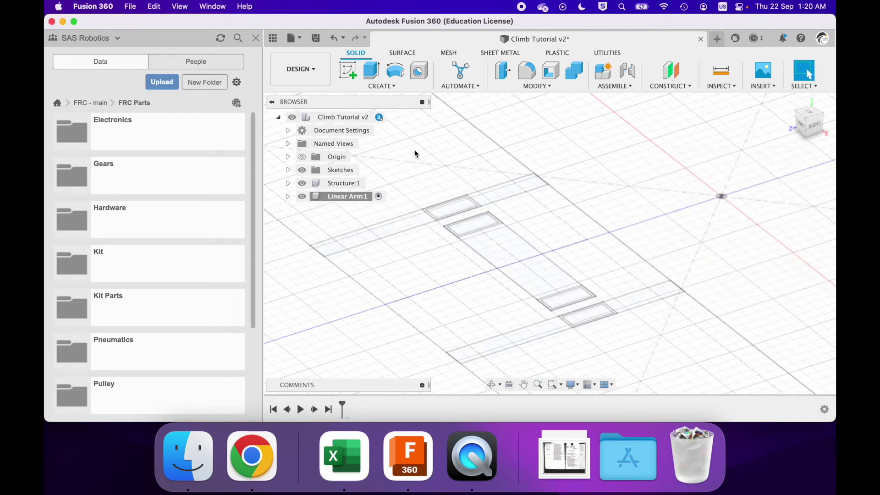
click(396, 117)
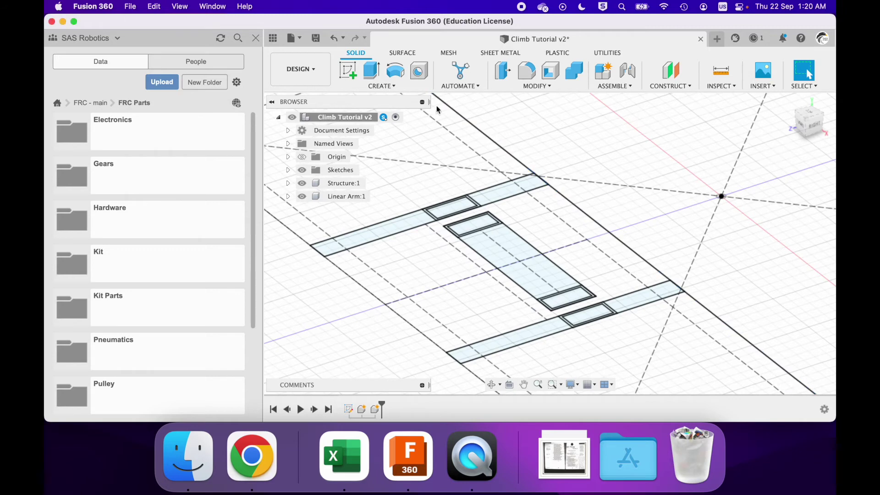
Step: Create an internal standard component named Rotation Arm at the top level, and reactivate the top-level assembly
click(370, 87)
click(386, 97)
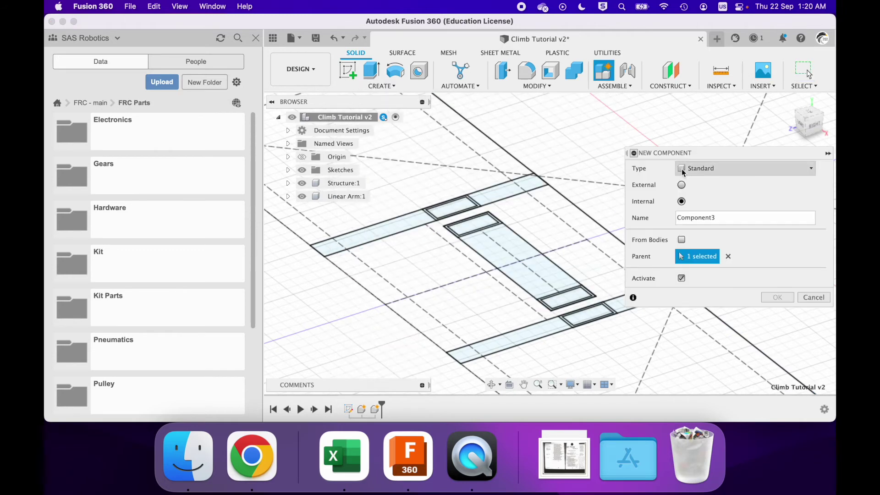
double_click(725, 223)
text(Rotating )
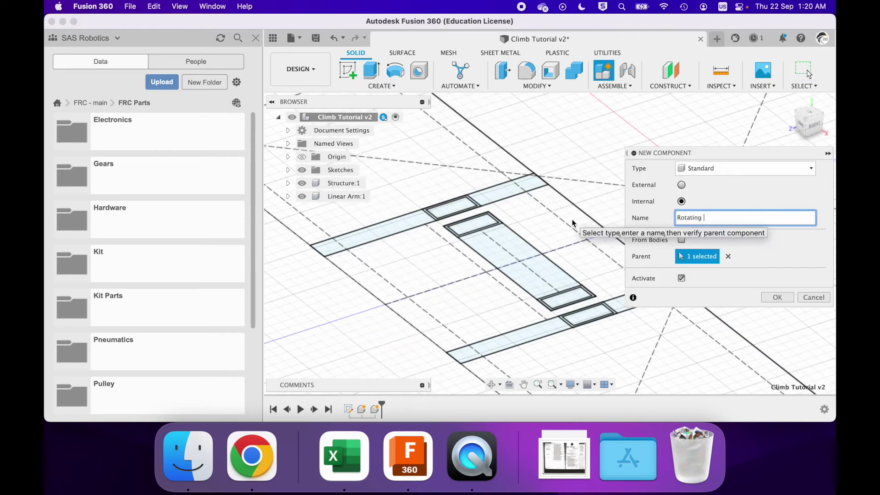
text(Arm)
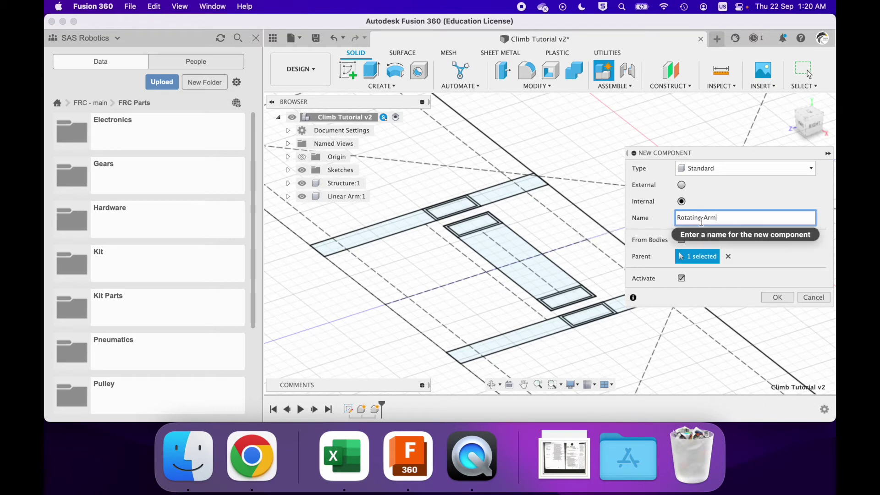
click(699, 219)
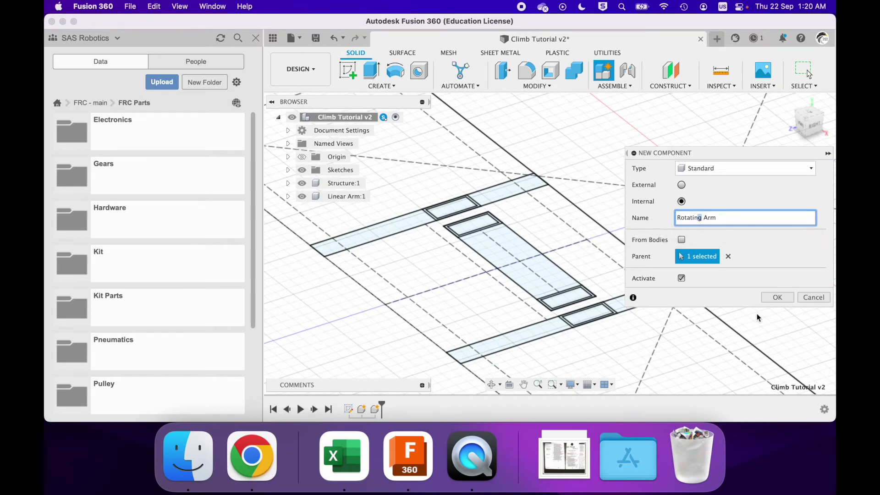
key(BackSpace)
key(BackSpace)
text(on)
click(765, 295)
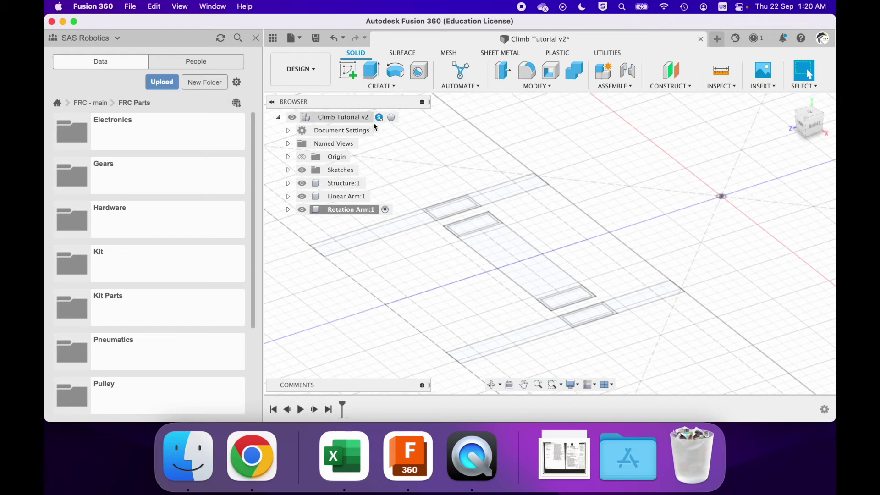
click(395, 117)
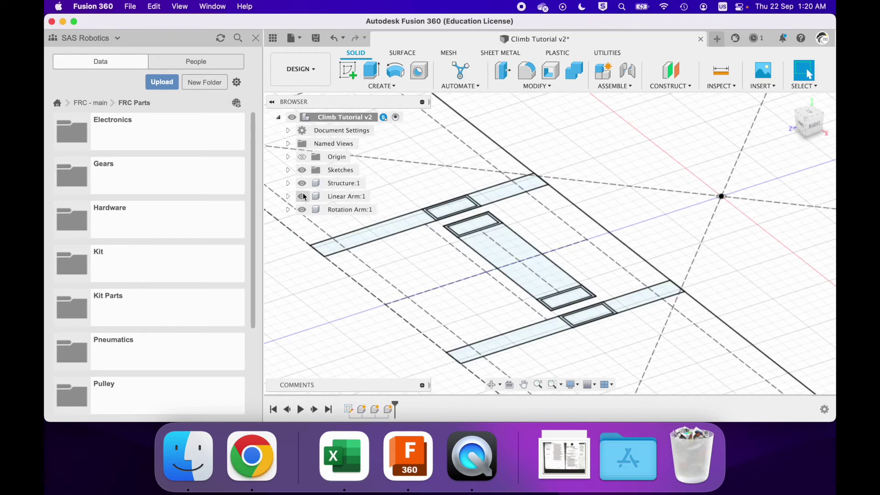
Step: Activate the Structure component and create an internal component named Tower inside it
mouse_move(326, 187)
click(374, 183)
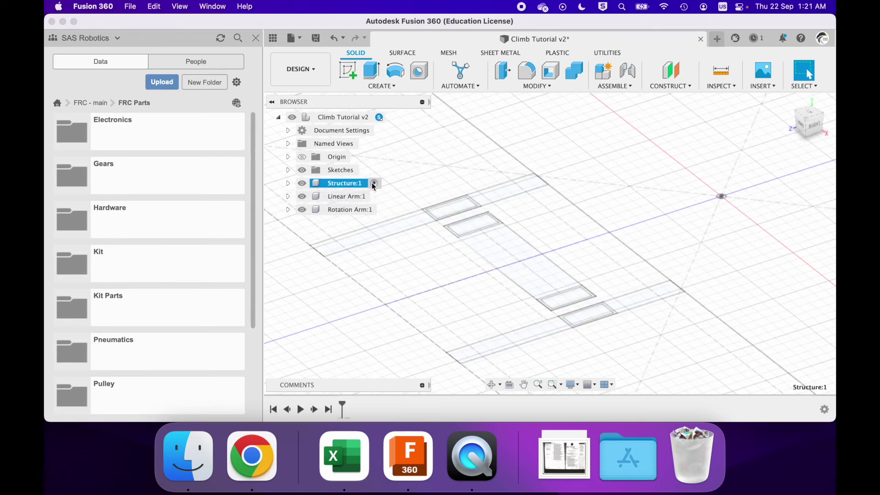
click(372, 86)
click(394, 95)
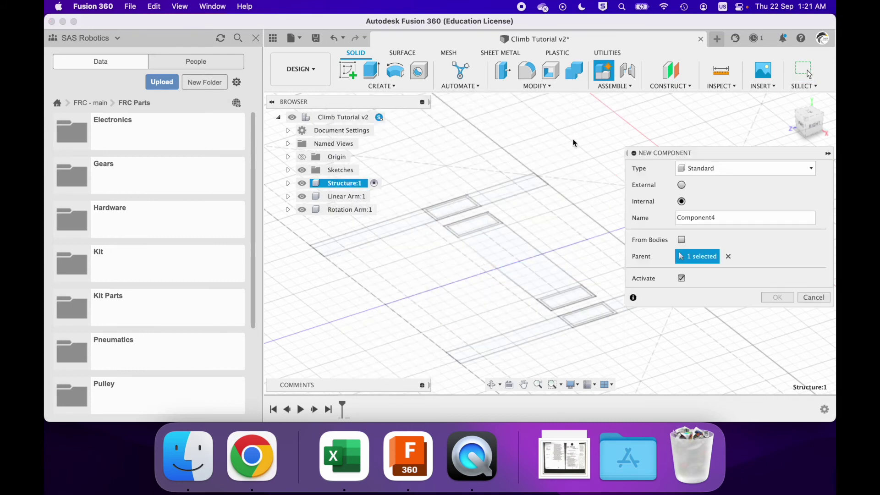
click(701, 219)
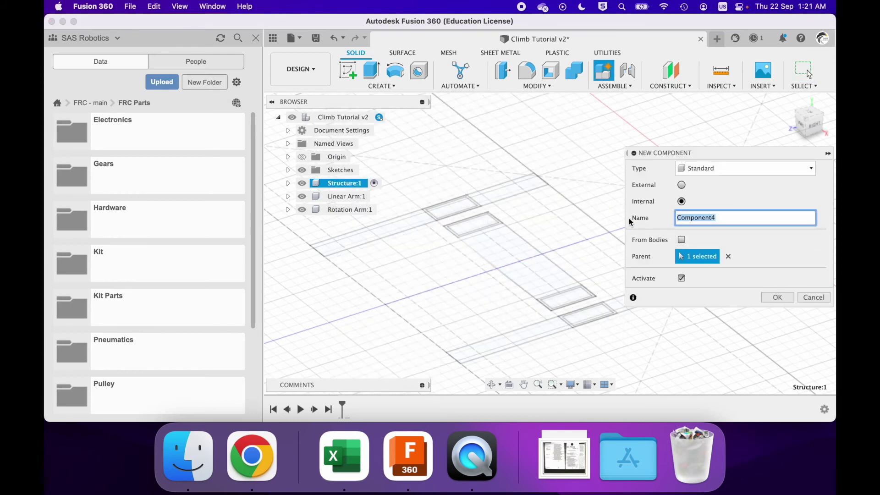
text(Tower)
key(Return)
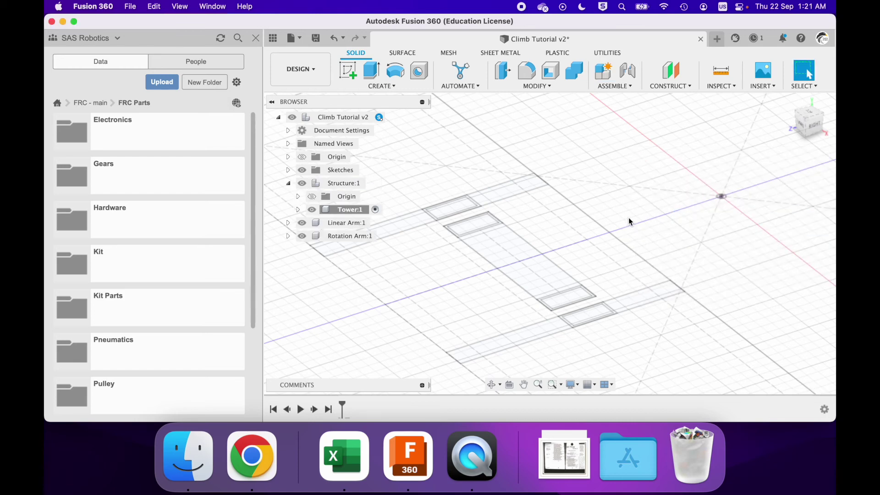
Step: Reactivate the Structure component and create an internal standard component named Gearbox 1 inside it
click(365, 183)
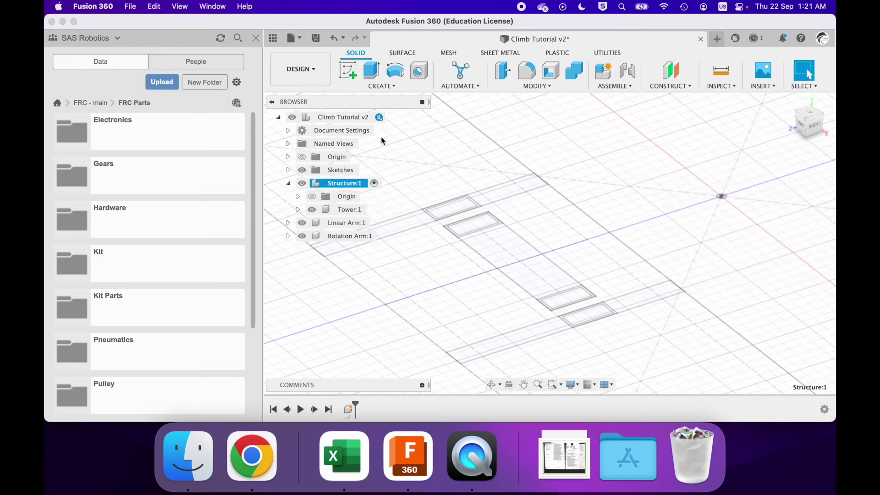
click(387, 88)
click(393, 96)
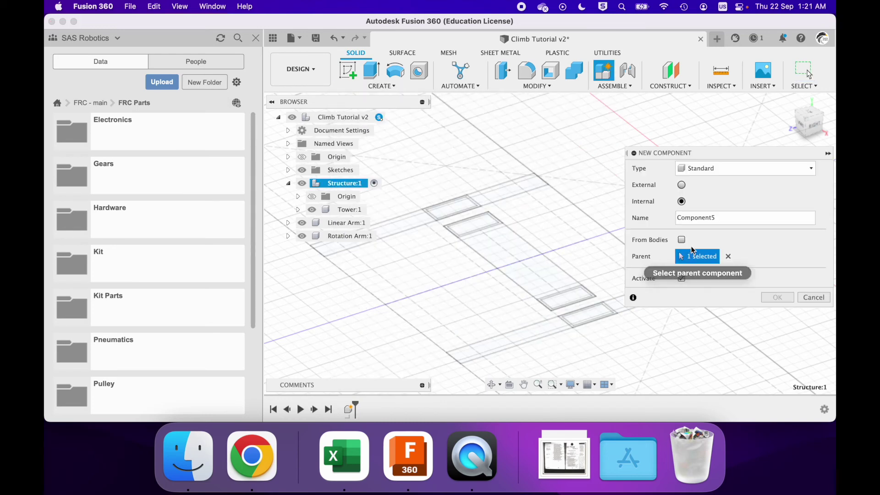
double_click(731, 218)
text(Gearbox 1)
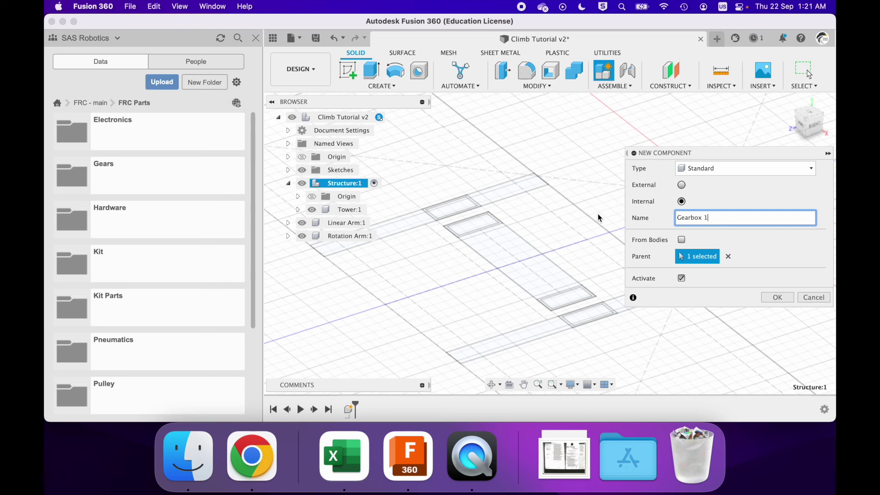
key(Return)
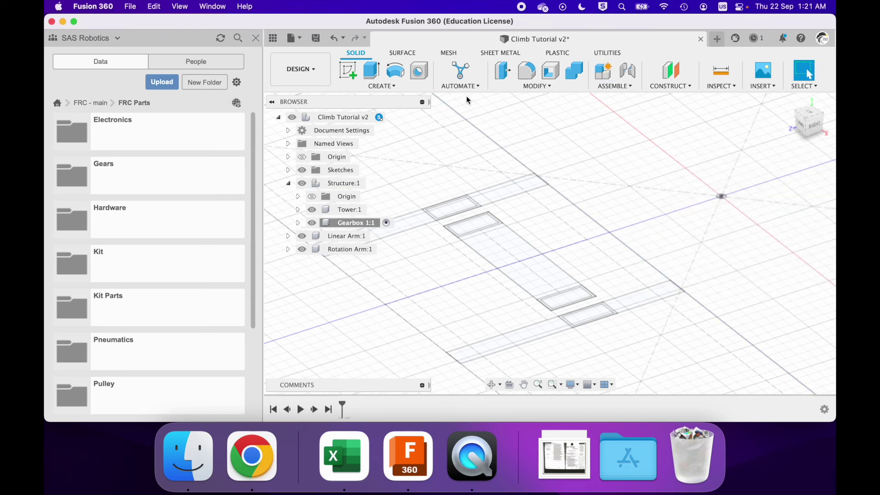
Step: Create an internal standard component named Gearbox 2 inside the Structure component, and make Structure active again
double_click(361, 183)
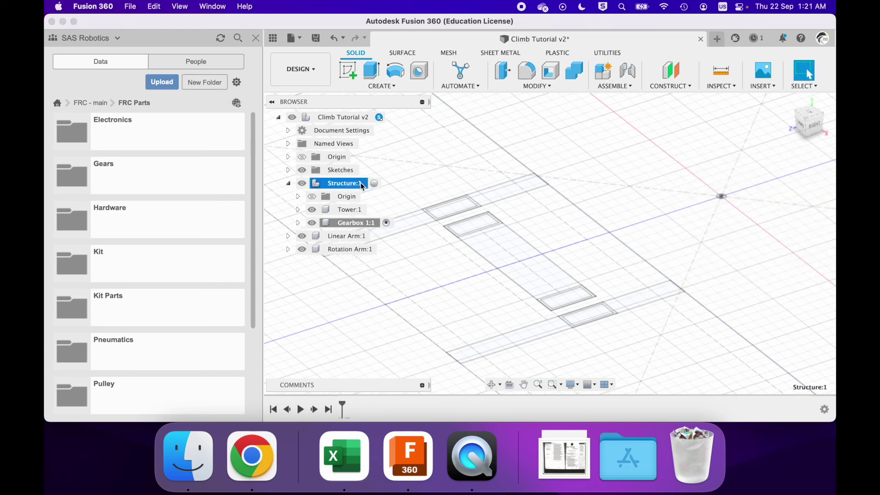
click(382, 87)
click(383, 97)
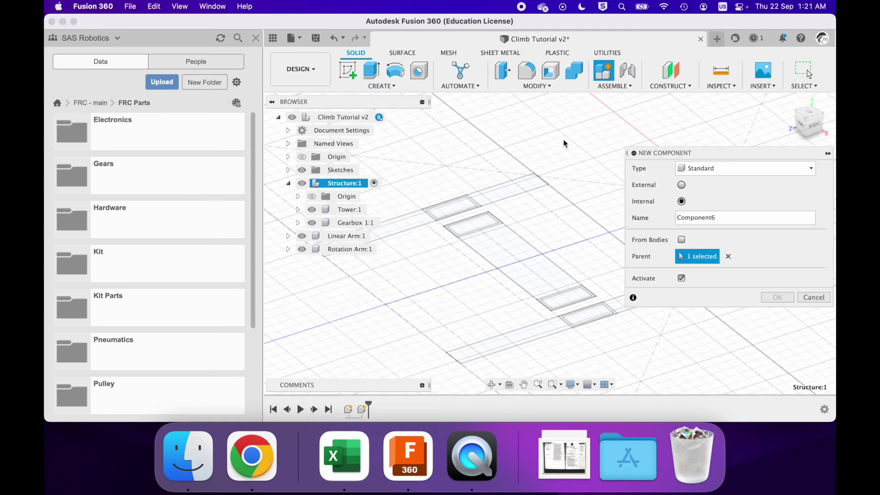
drag(729, 218, 603, 222)
text(Gear)
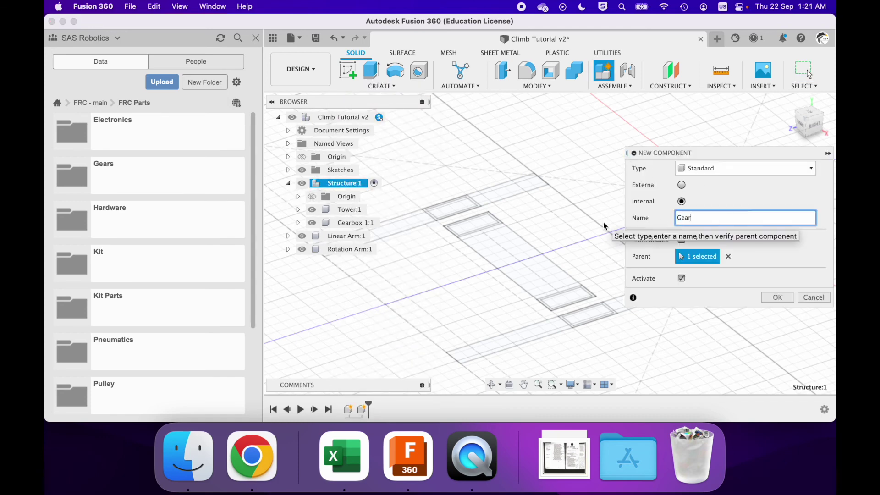
text(box 2)
key(Return)
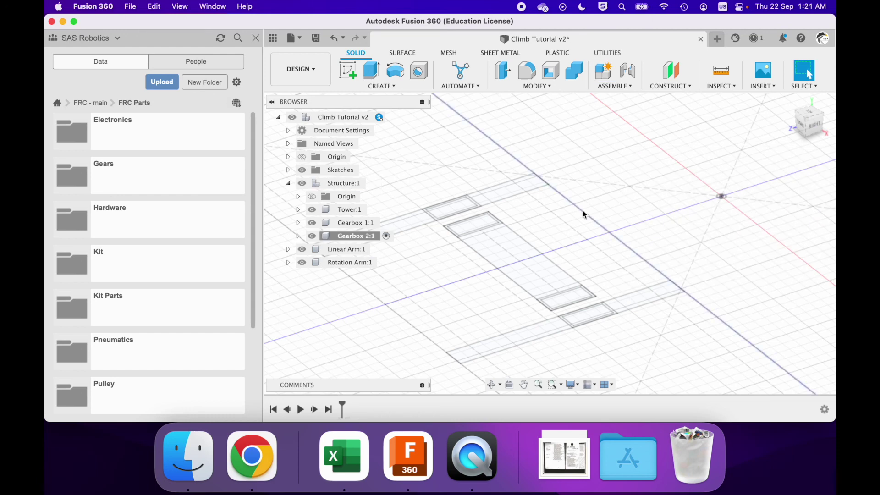
click(372, 184)
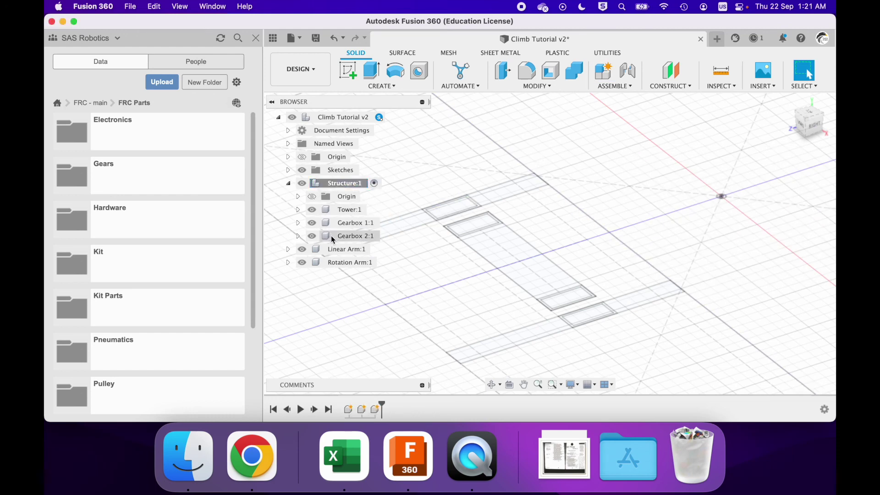